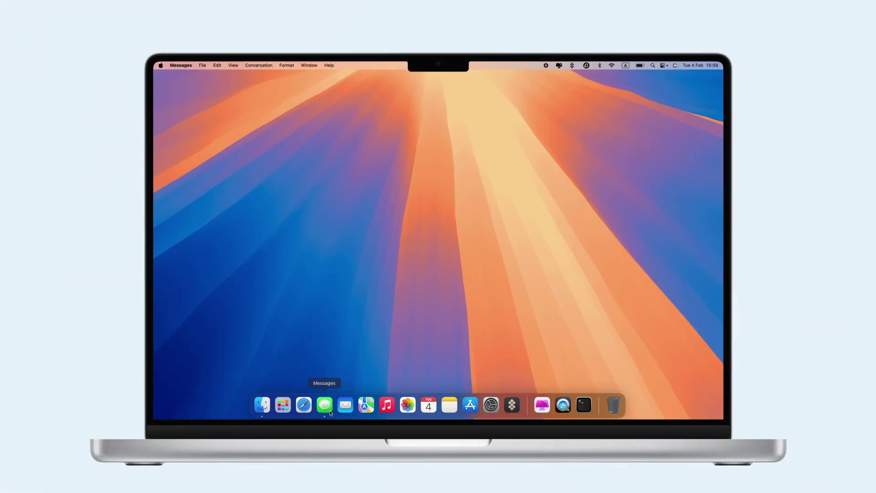
click(330, 411)
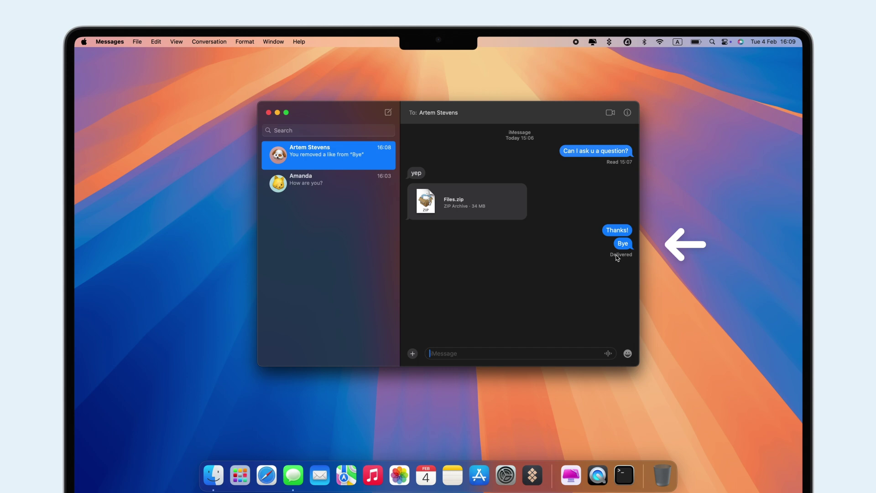
click(623, 245)
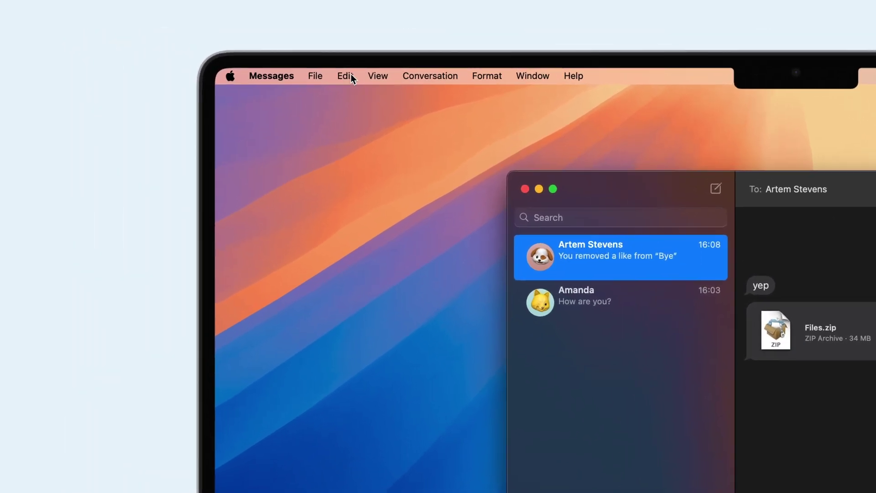
click(353, 77)
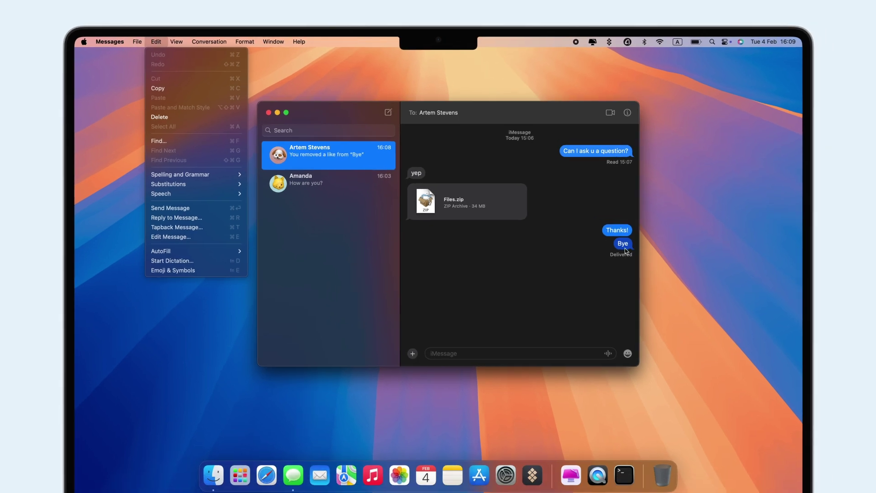
right_click(625, 248)
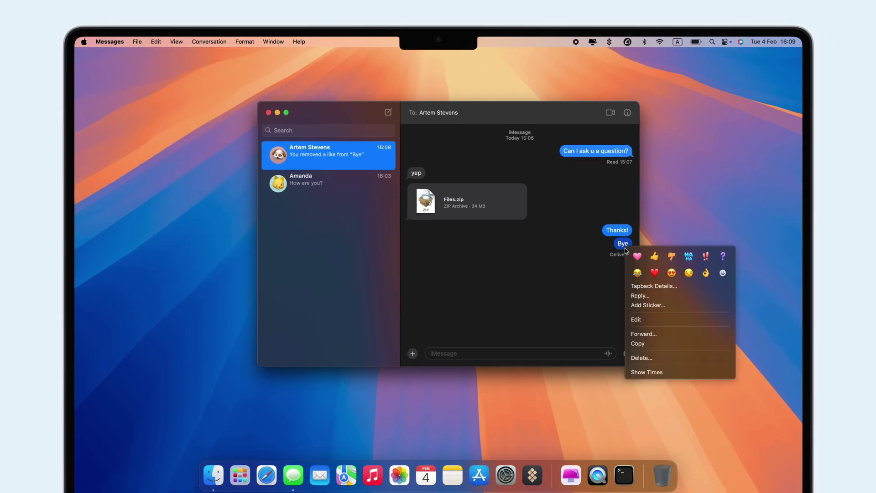
click(670, 357)
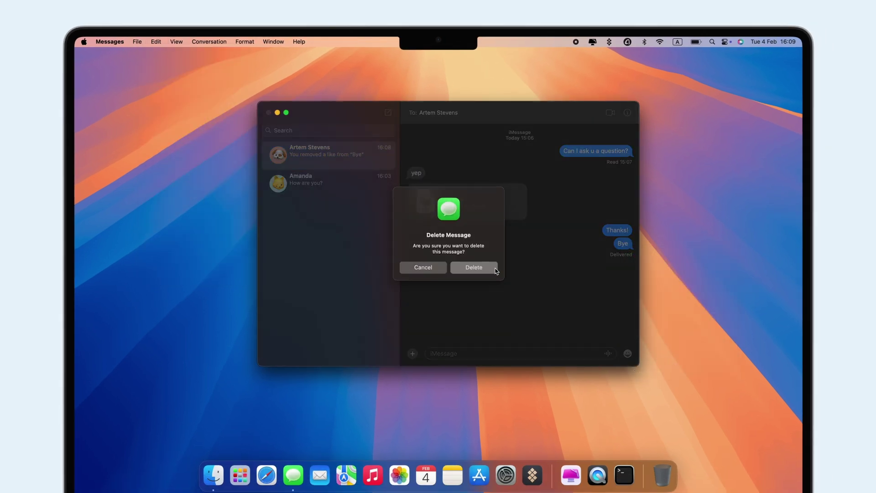
click(496, 271)
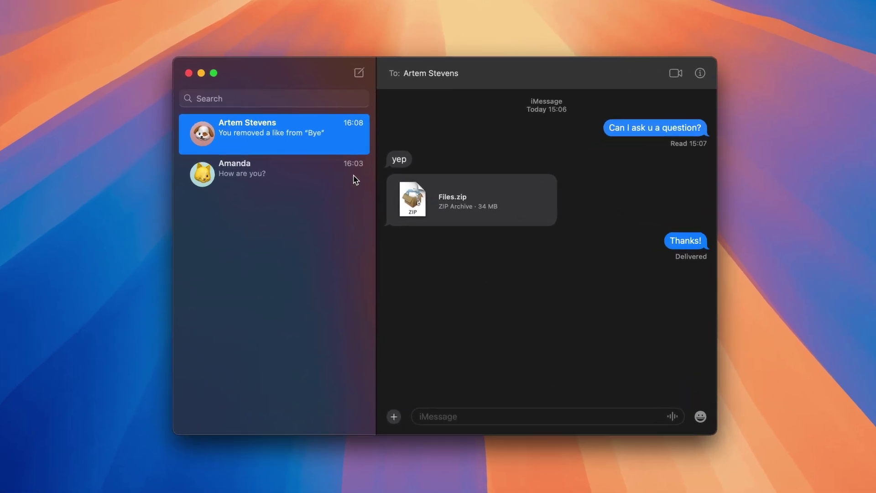
scroll(352, 176, right, 5)
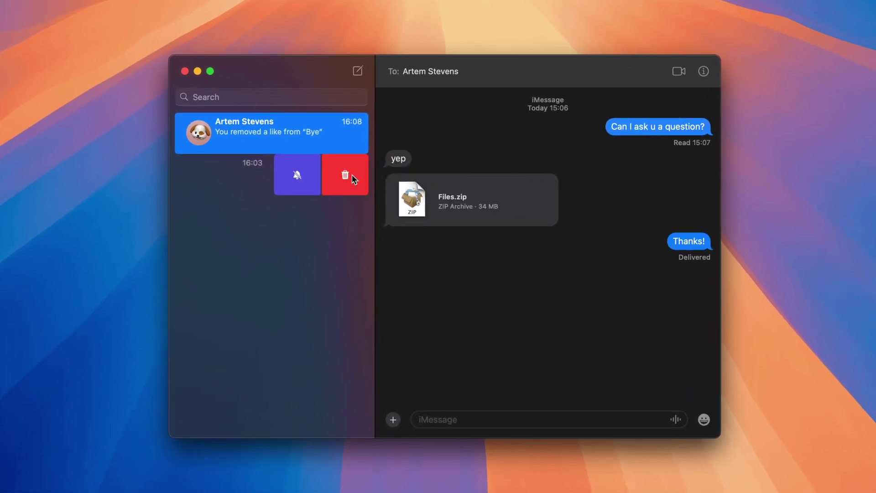
scroll(346, 205, left, 5)
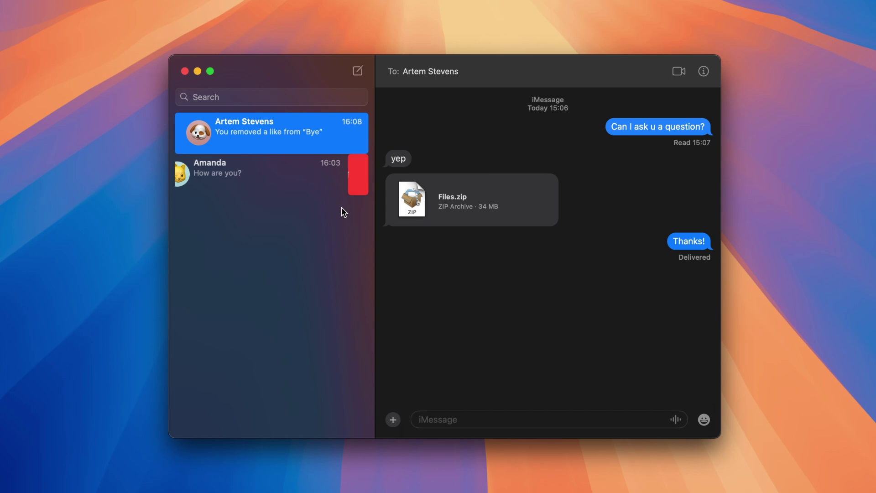
- Show the context menu with Delete… for Amanda's conversation row
right_click(336, 190)
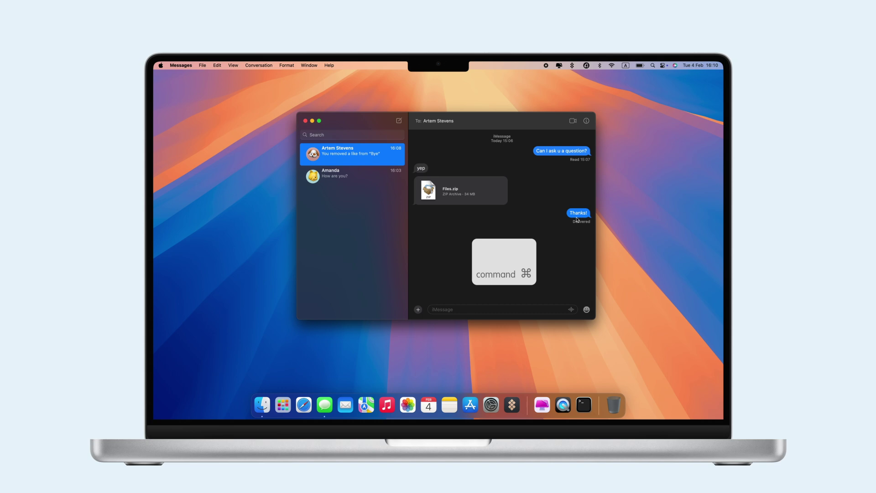
- Select the 'Thanks!' and Files.zip bubbles together and show their options
super+click(577, 216)
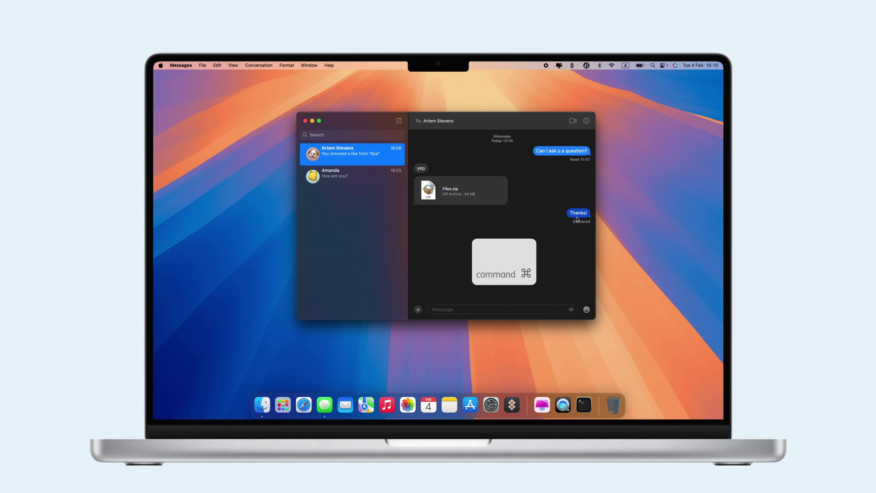
super+click(504, 206)
right_click(562, 157)
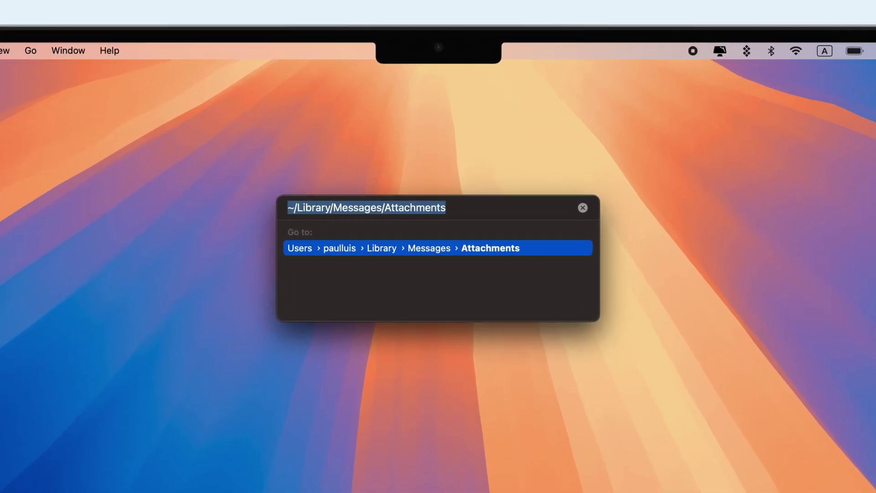
- Go to ~/Library/Messages/Attachments, empty the Bin permanently, and close the folder window
key(Return)
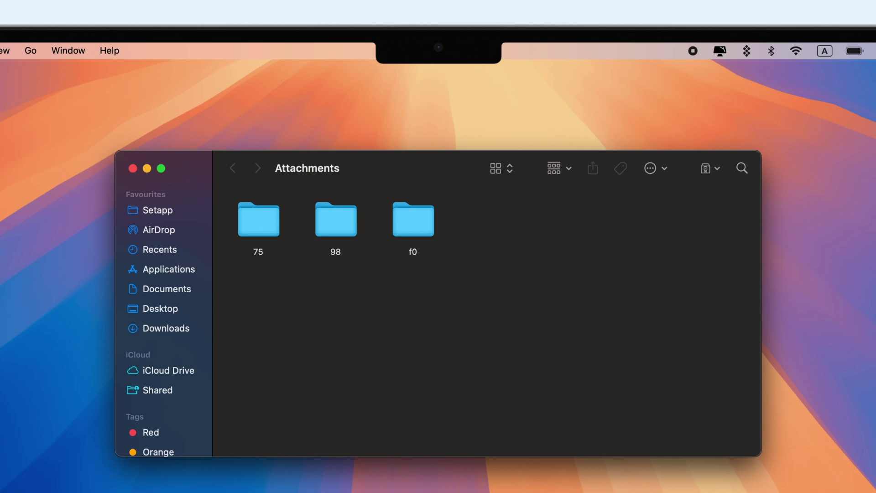
right_click(441, 330)
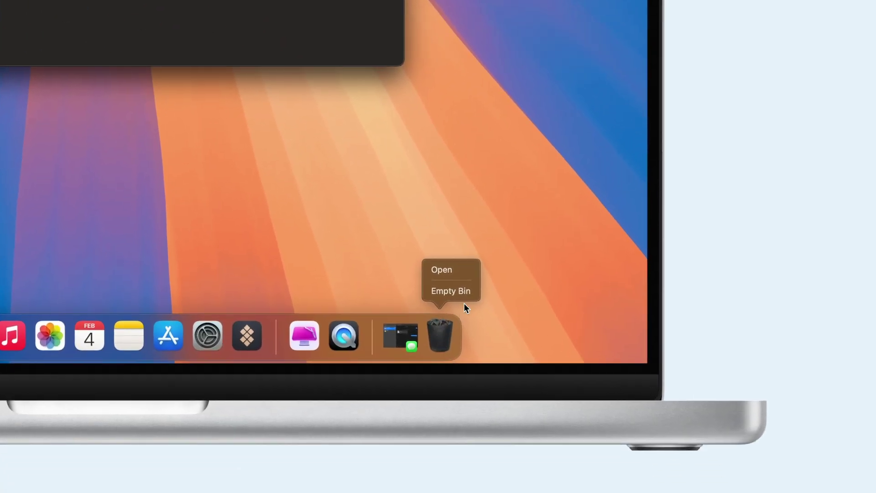
click(466, 291)
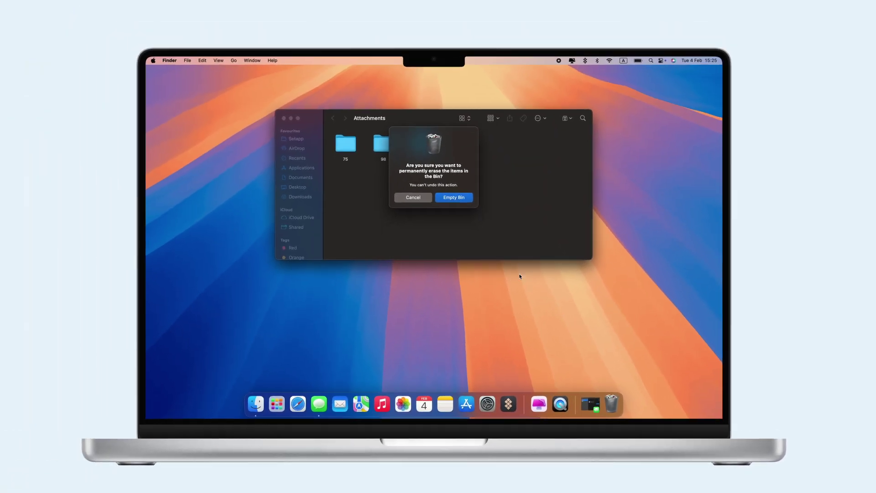
click(465, 201)
click(290, 122)
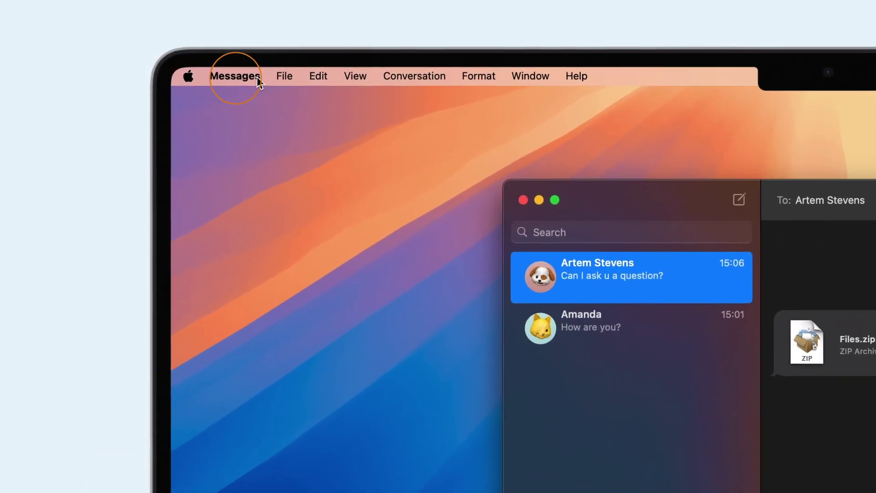
- In Messages settings, set Keep messages to 30 Days and confirm deleting older messages
click(230, 74)
click(289, 130)
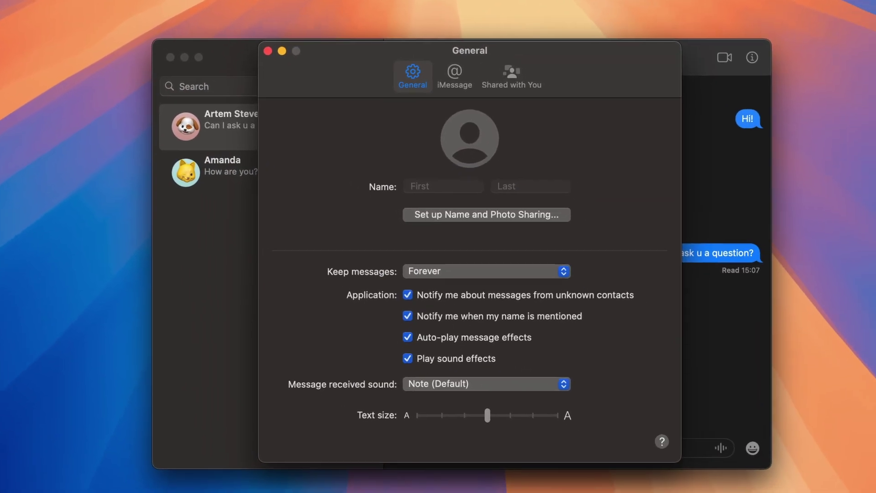
click(449, 266)
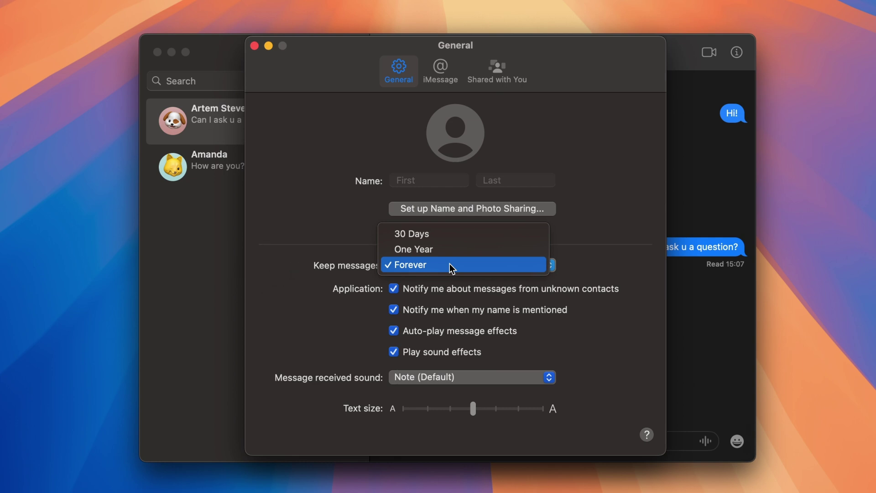
click(463, 239)
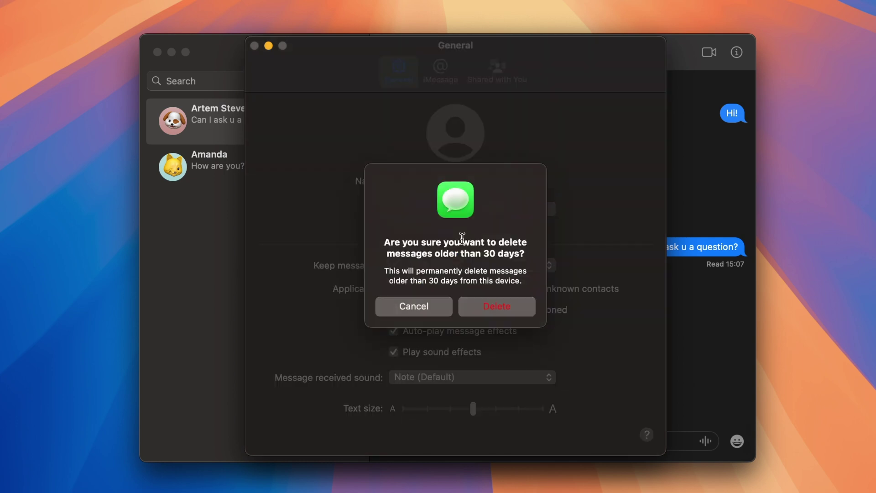
click(512, 314)
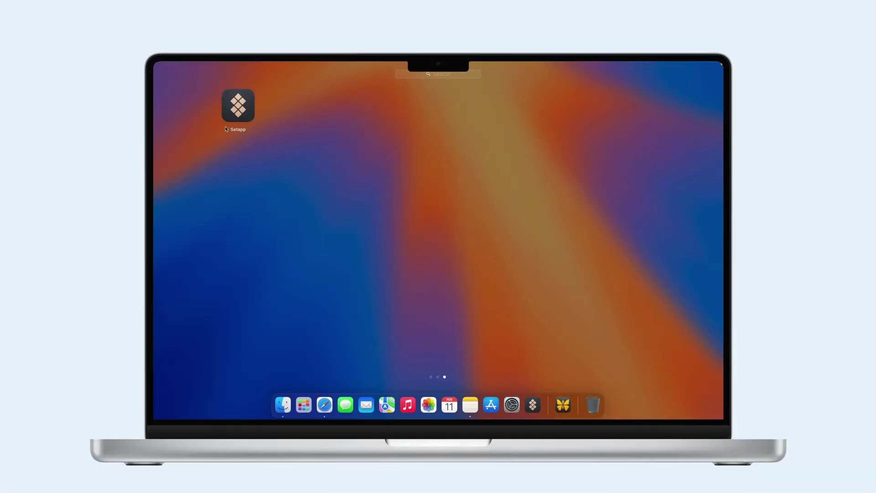
- Launch Setapp and view the enlarged IM+ screenshots
double_click(225, 127)
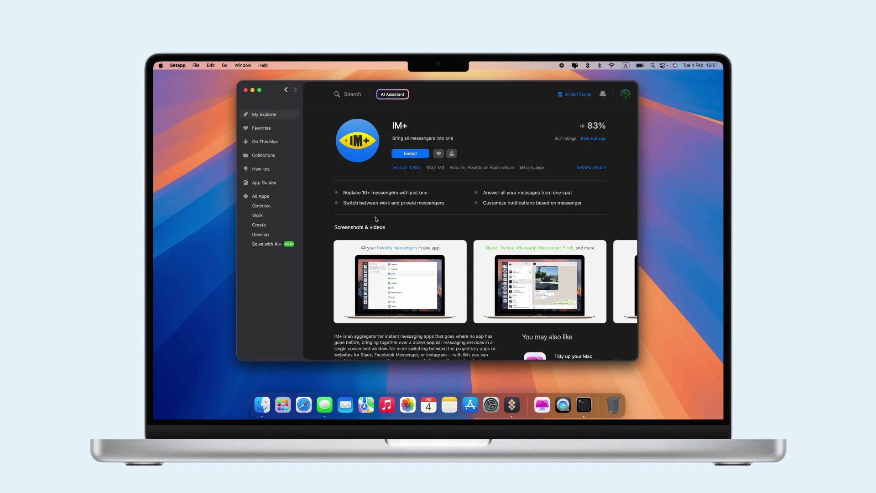
click(396, 279)
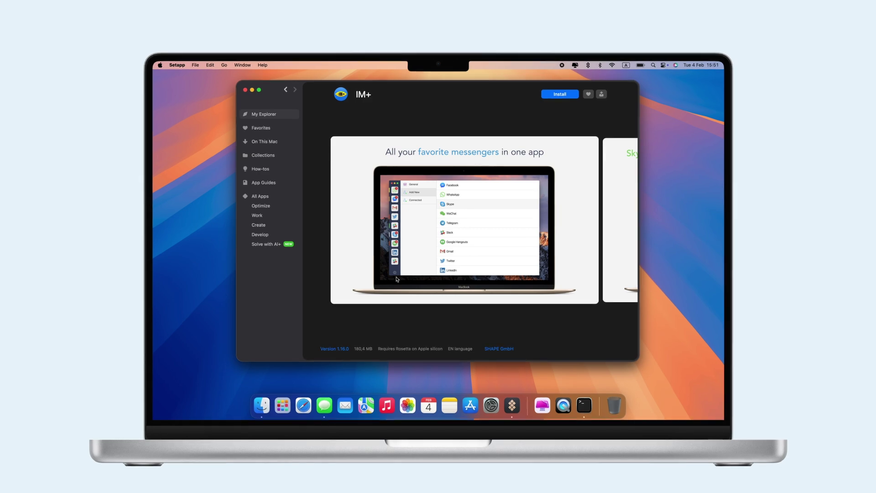
scroll(396, 277, right, 3)
key(Escape)
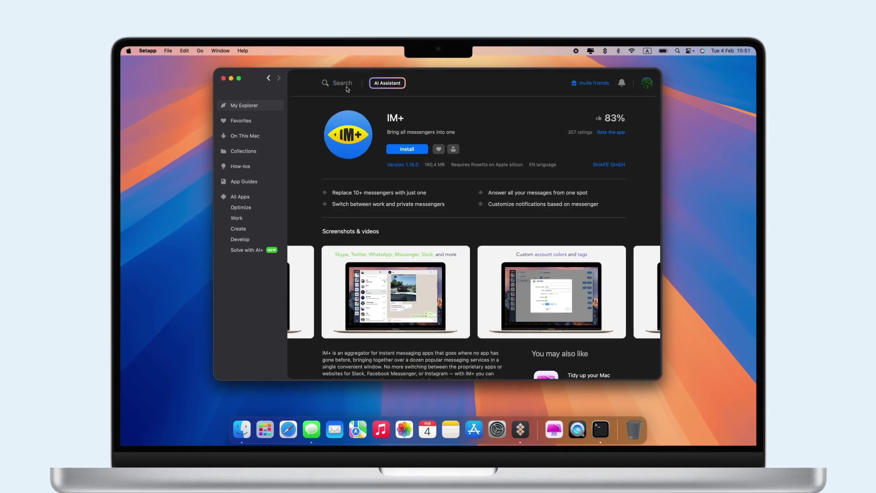
- Search 'Clean', open the CleanMyMac page and view its screenshots
click(342, 88)
text(Clean)
click(346, 102)
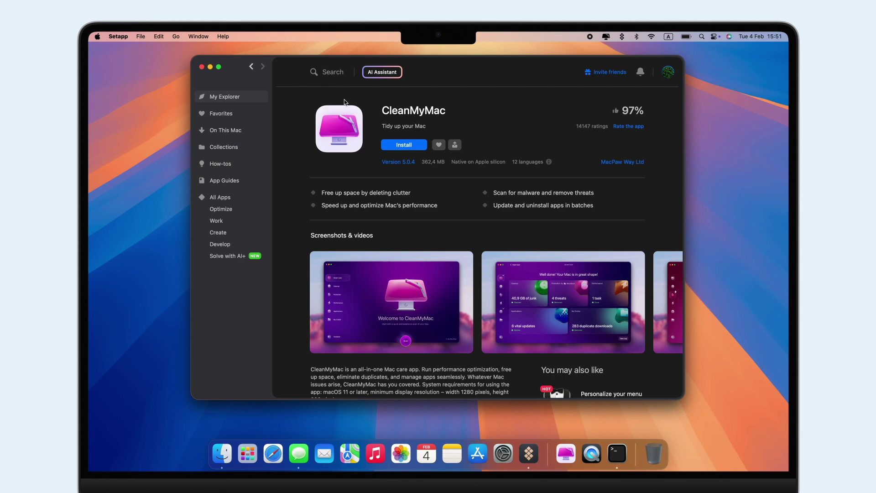
click(413, 303)
scroll(413, 303, right, 3)
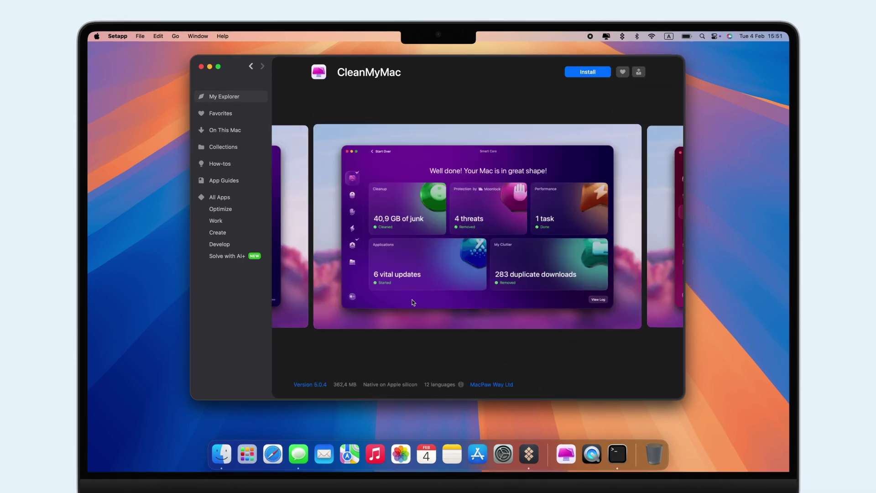
scroll(413, 302, right, 3)
key(Escape)
click(340, 70)
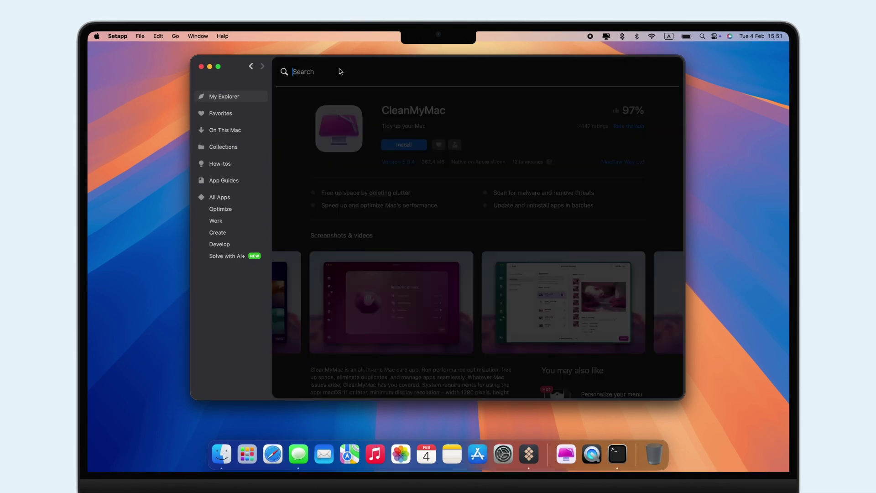
text(path)
- Open the Path Finder page from the 'path' search and browse its screenshots
click(343, 96)
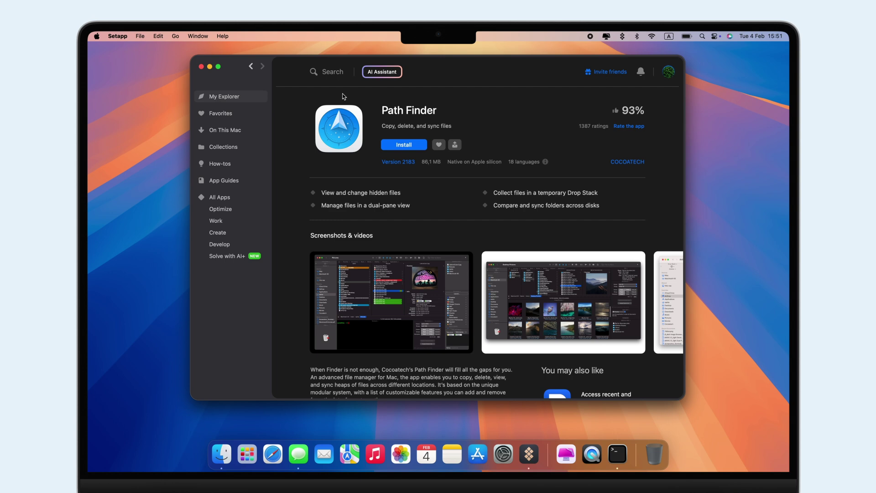
click(415, 307)
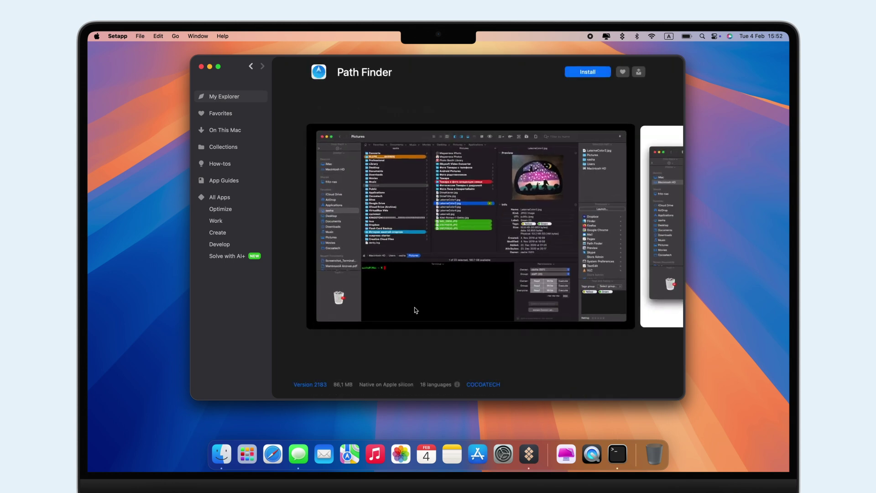
scroll(414, 308, right, 3)
scroll(414, 310, right, 3)
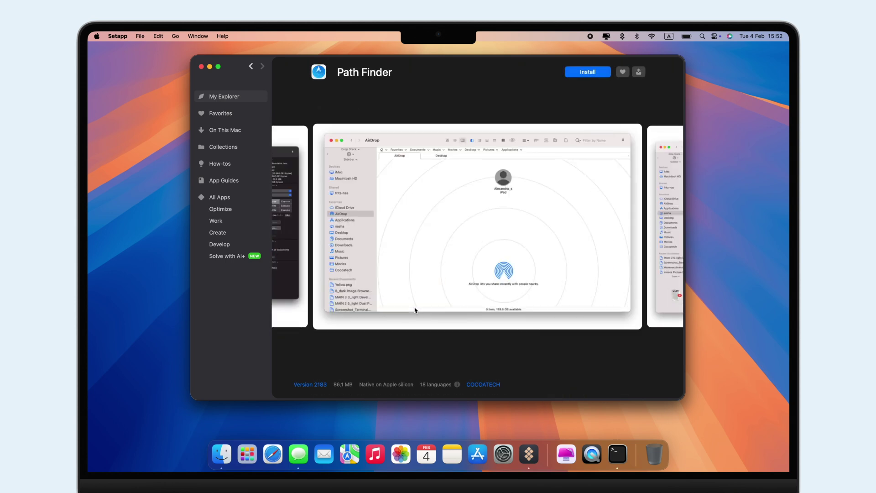
scroll(414, 309, right, 3)
key(Escape)
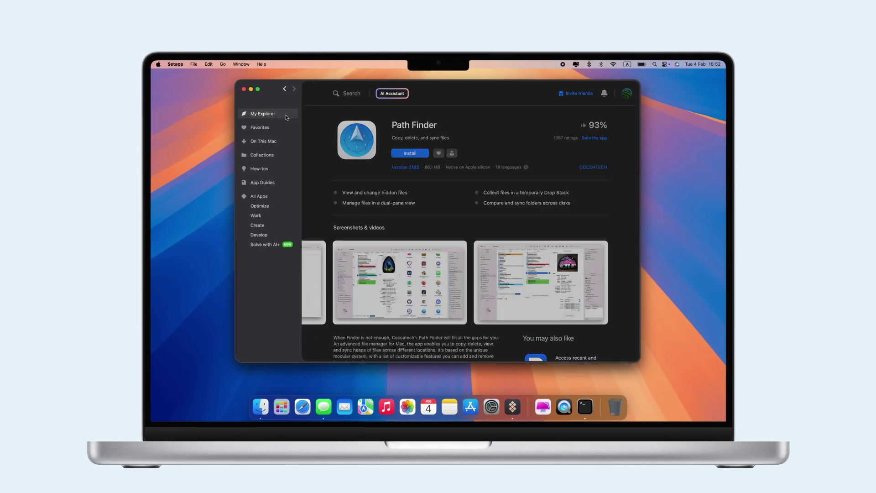
- Return to the My Explorer home with The best of Setapp list
click(286, 116)
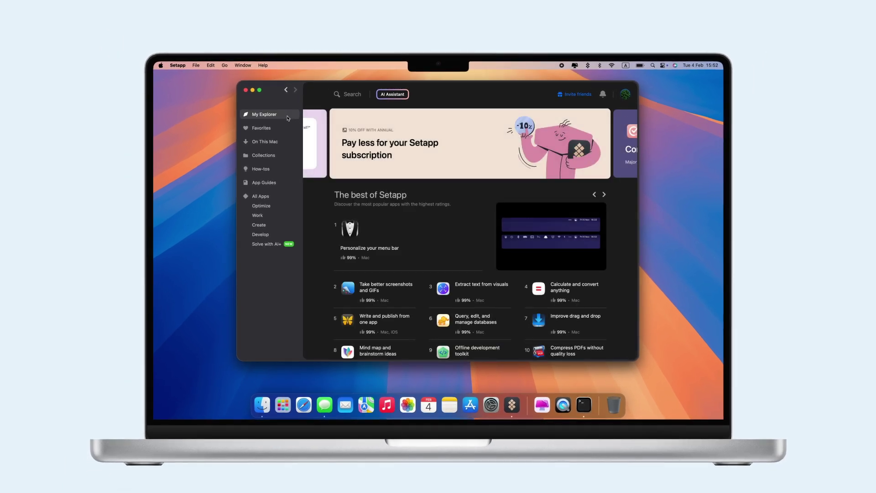